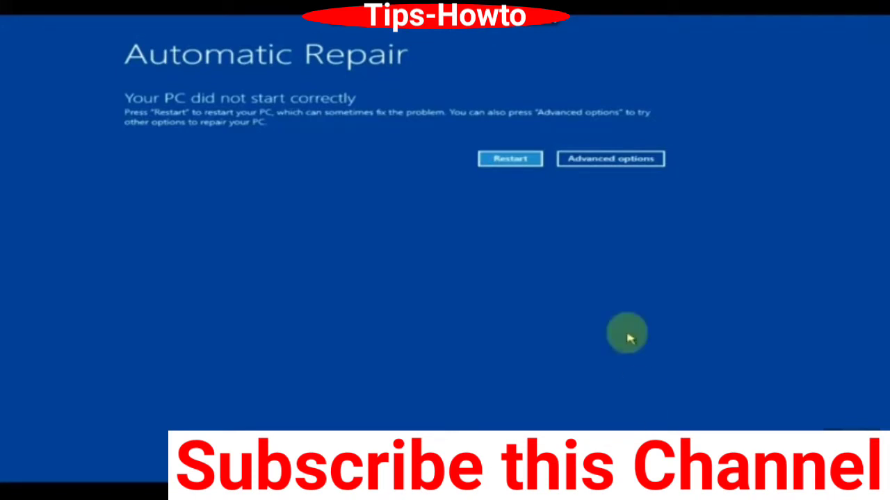
Step: Restart the PC into Startup Settings from the advanced options of Automatic Repair
{"action": "left_click", "coordinate": [622, 162]}
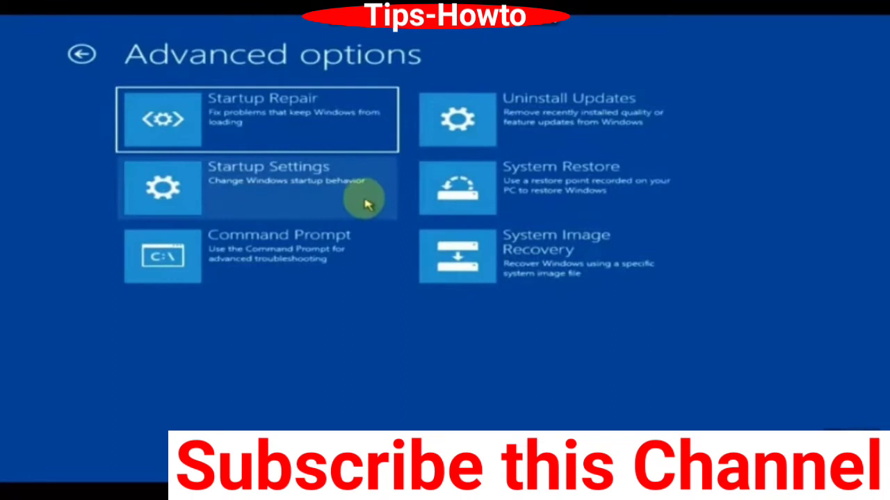
{"action": "left_click", "coordinate": [362, 197]}
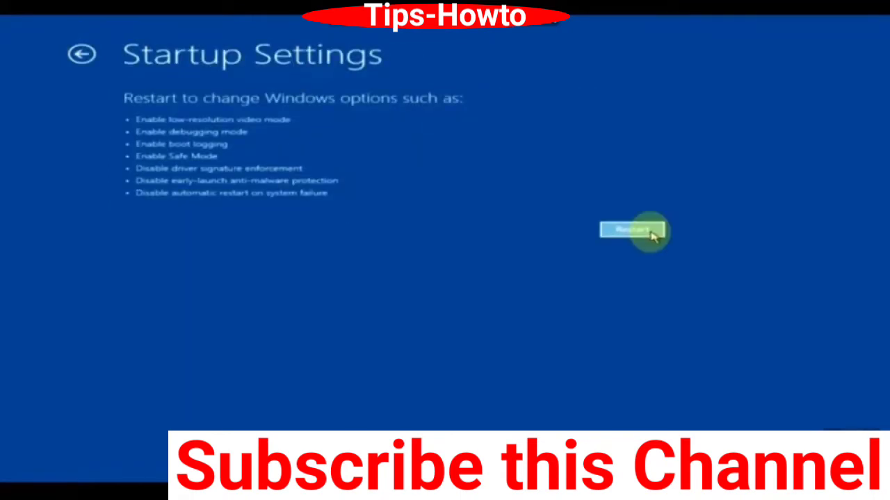
{"action": "left_click", "coordinate": [632, 230]}
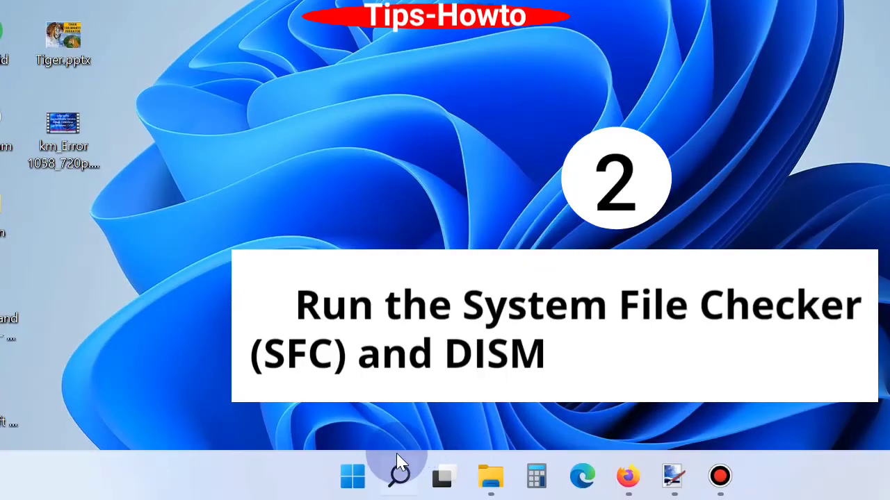
Step: Open Command Prompt as administrator and enter the system file check command sfc /scannow
{"action": "left_click", "coordinate": [401, 477]}
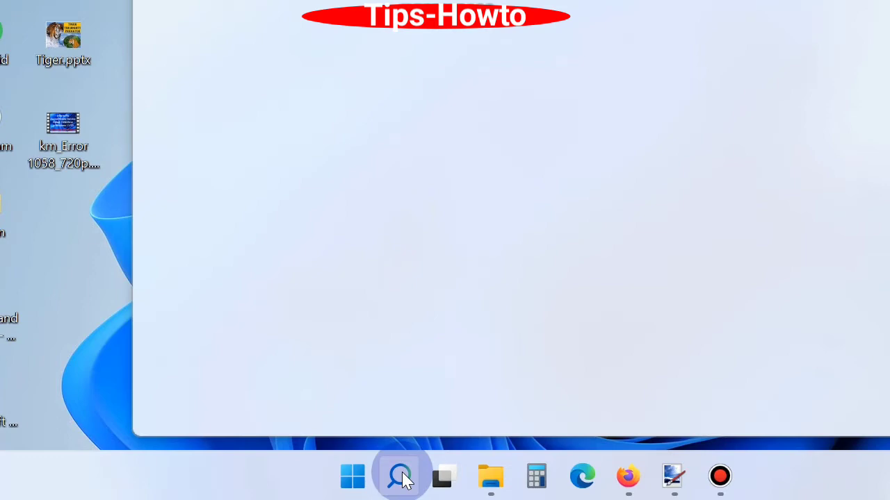
{"action": "type", "text": "cmd"}
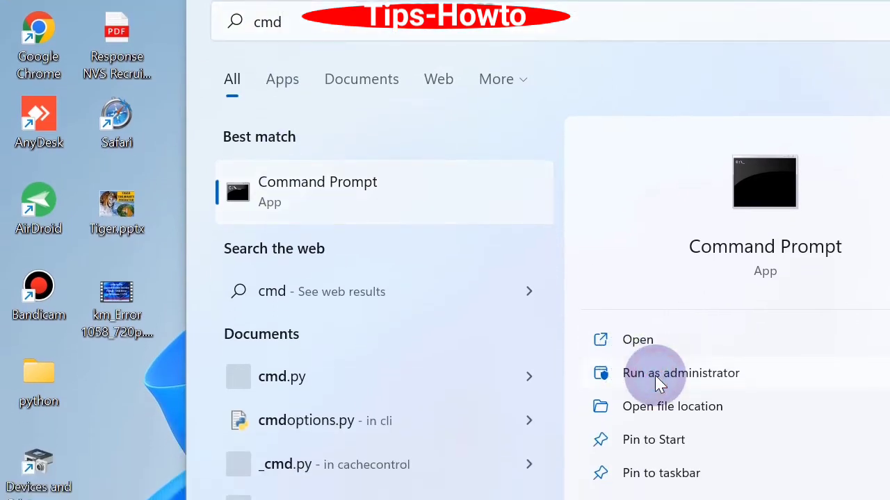
{"action": "left_click", "coordinate": [655, 376]}
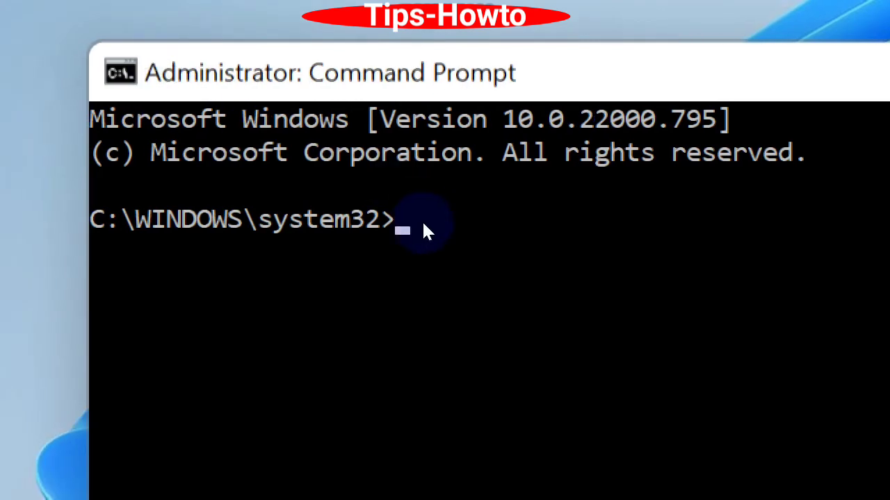
{"action": "type", "text": "sfc /scannow"}
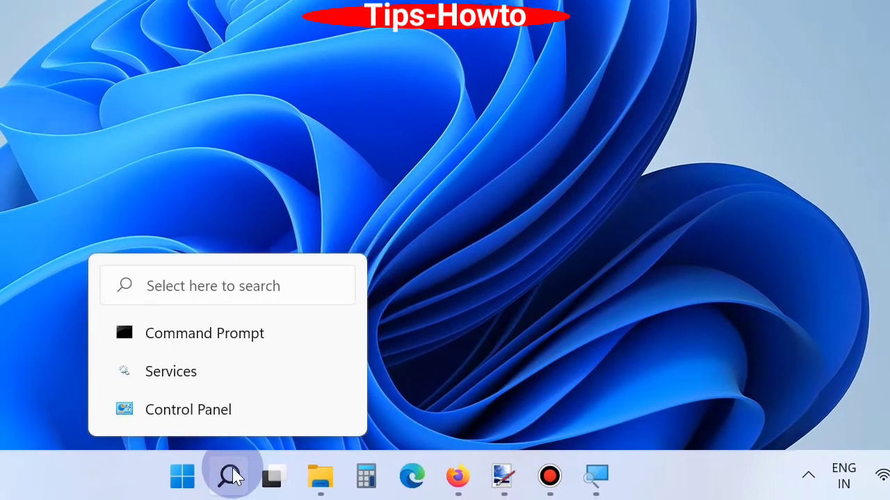
Step: Search for cmd, open Command Prompt as administrator again and paste the DISM command at the prompt
{"action": "left_click", "coordinate": [208, 476]}
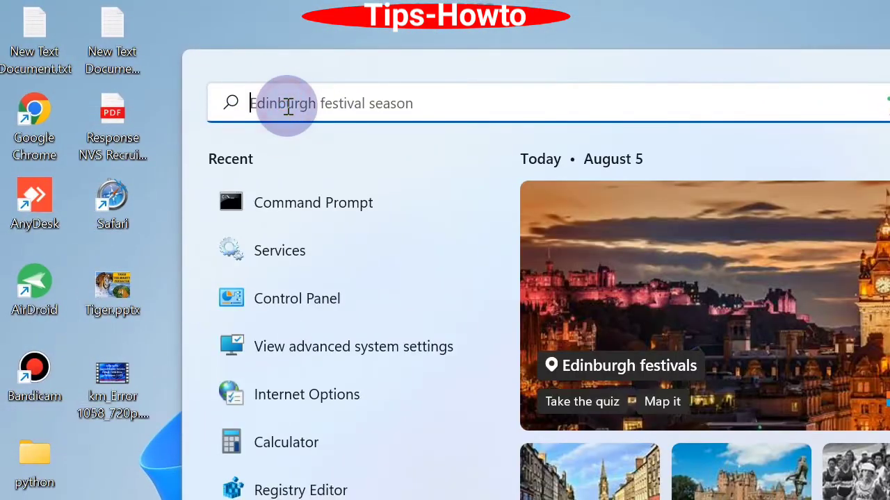
{"action": "type", "text": "cmd"}
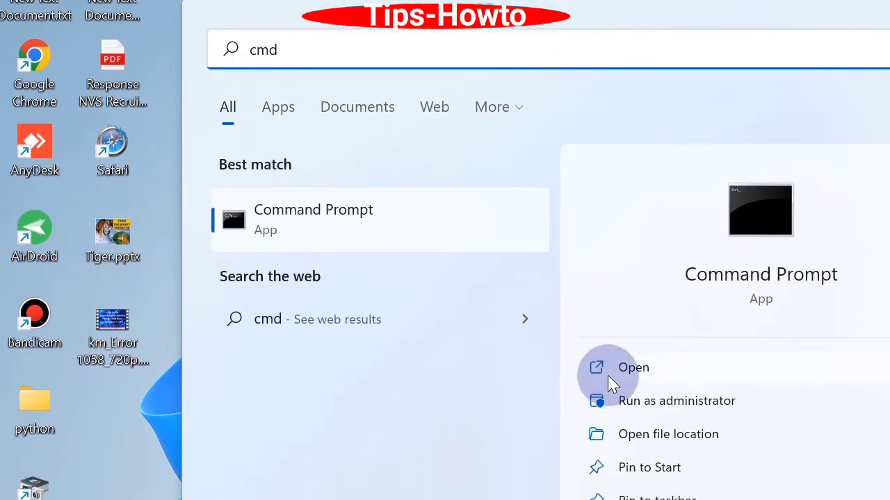
{"action": "left_click", "coordinate": [654, 376]}
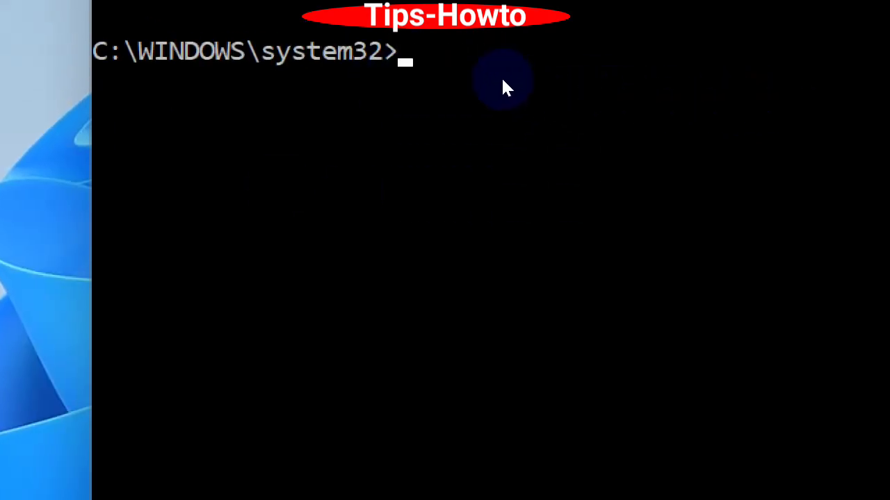
{"action": "right_click", "coordinate": [410, 70]}
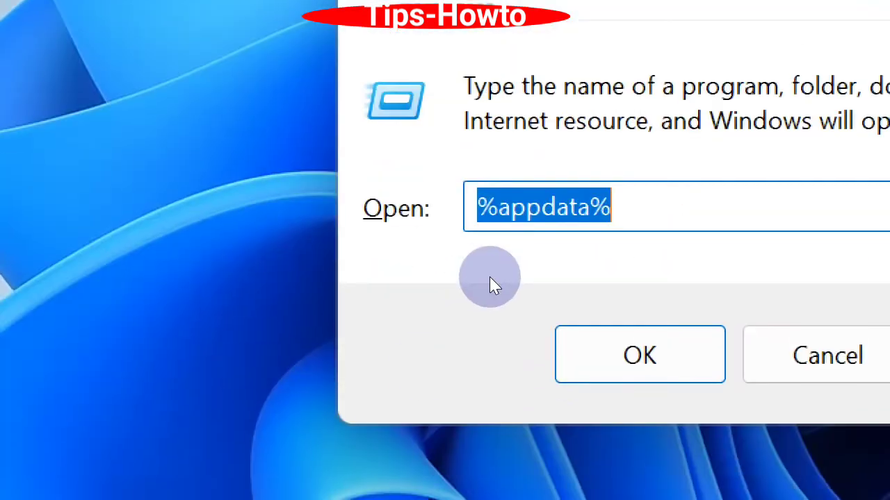
Step: Launch System Restore by running rstrui from the Run dialog
{"action": "type", "text": "rstrui"}
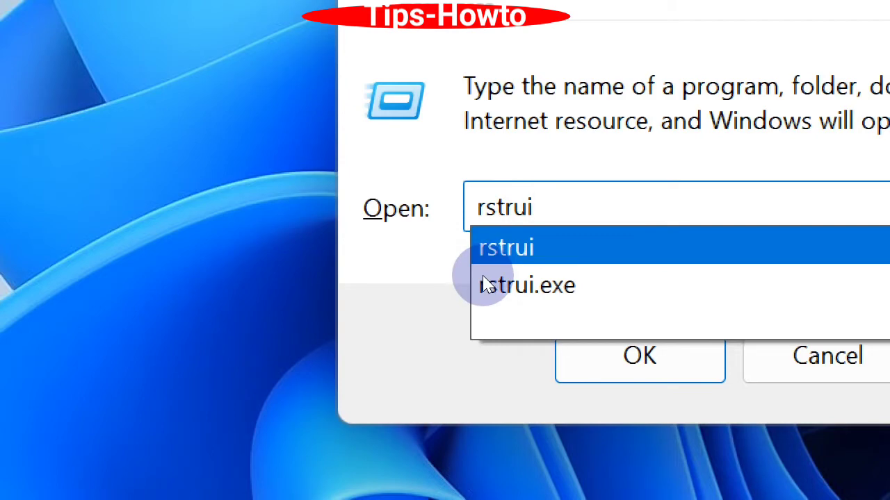
{"action": "key", "text": "Return"}
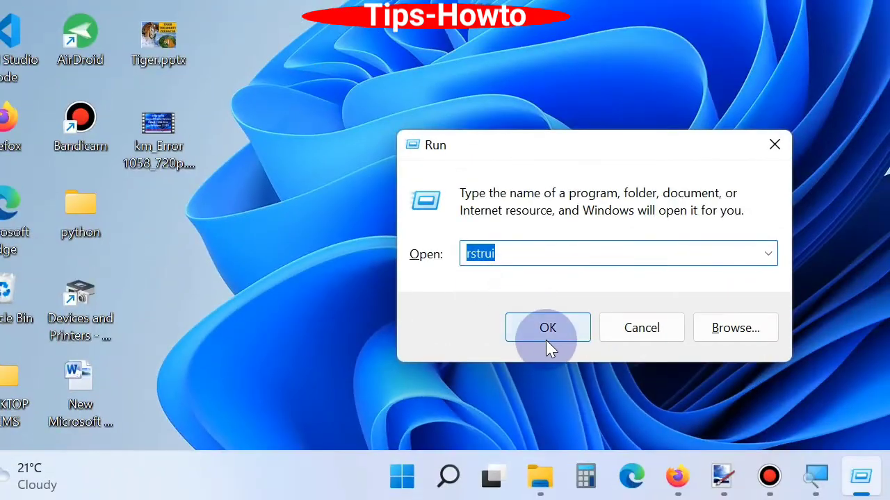
{"action": "left_click", "coordinate": [547, 330]}
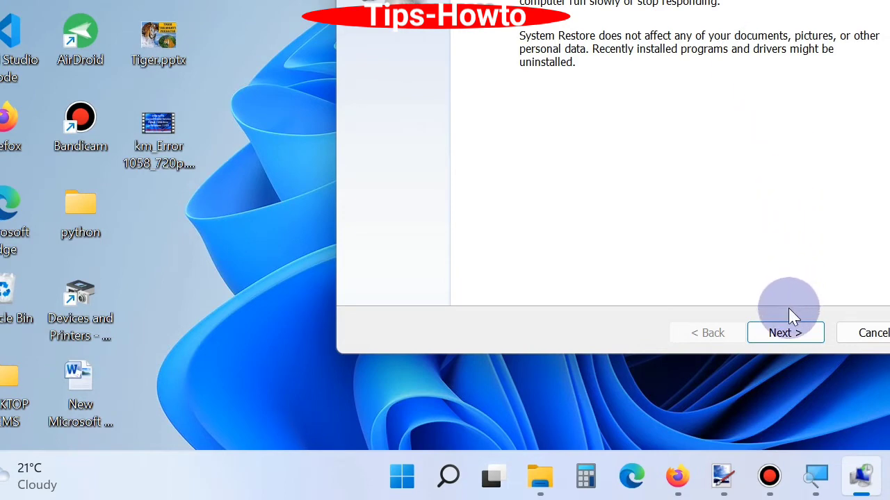
Step: Select the Language Pack Removal restore point dated 8/3/2022 4:44:33 PM and continue the restore wizard
{"action": "left_click", "coordinate": [780, 333]}
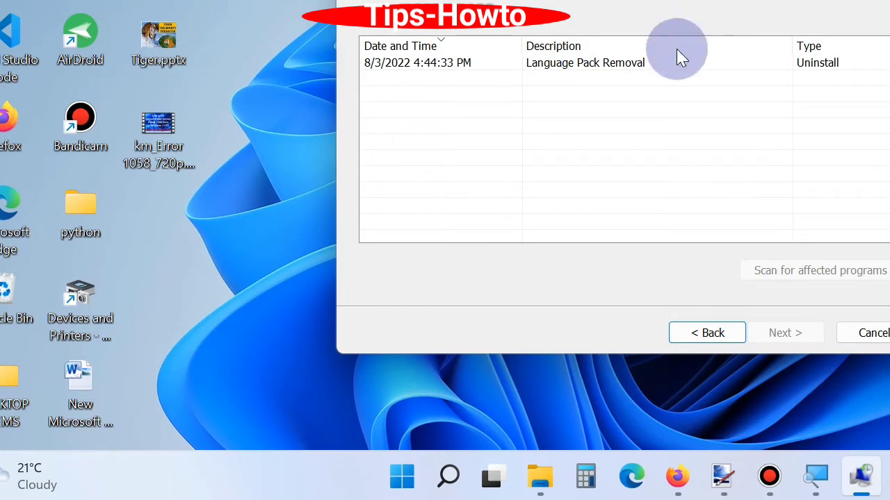
{"action": "left_click", "coordinate": [599, 66]}
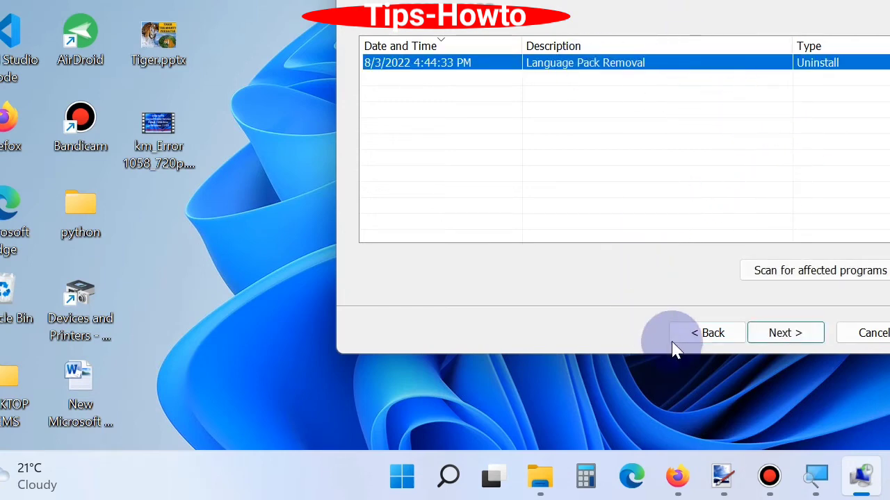
{"action": "left_click", "coordinate": [784, 333]}
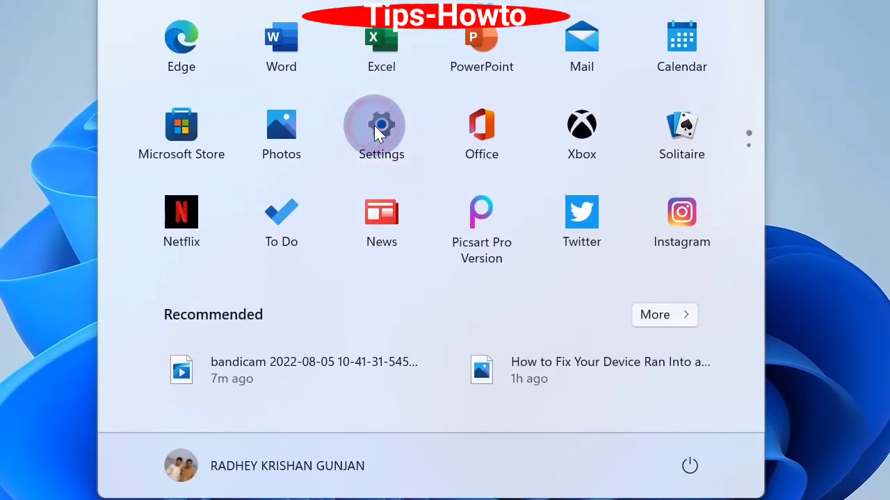
Step: Go to Windows Update in Settings and check for updates
{"action": "left_click", "coordinate": [375, 127]}
{"action": "scroll", "coordinate": [347, 150], "scroll_direction": "down", "scroll_amount": 2}
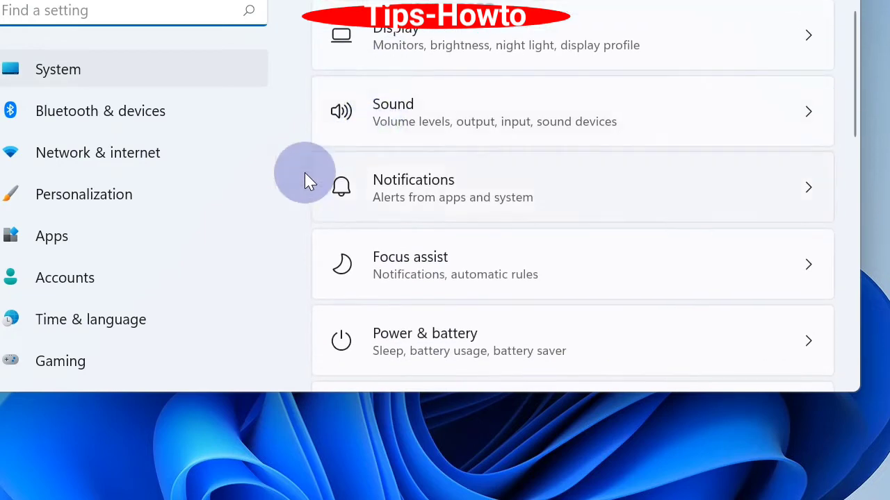
{"action": "scroll", "coordinate": [237, 209], "scroll_direction": "down", "scroll_amount": 2}
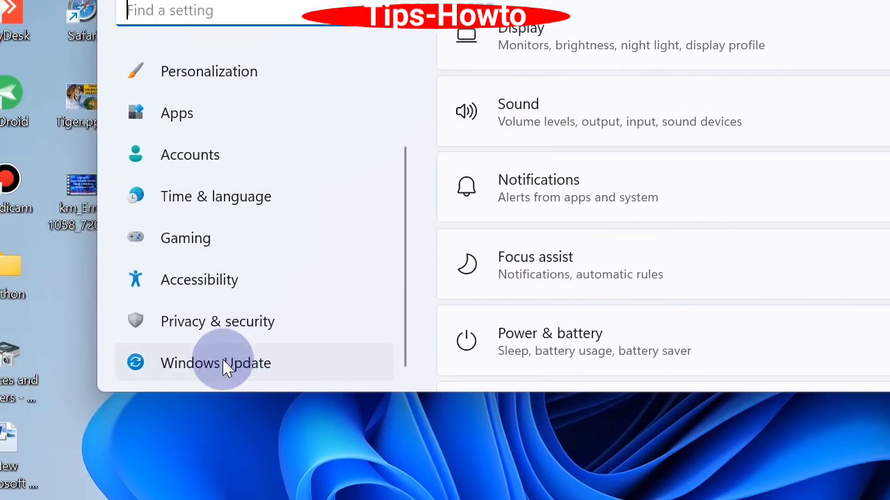
{"action": "left_click", "coordinate": [106, 362]}
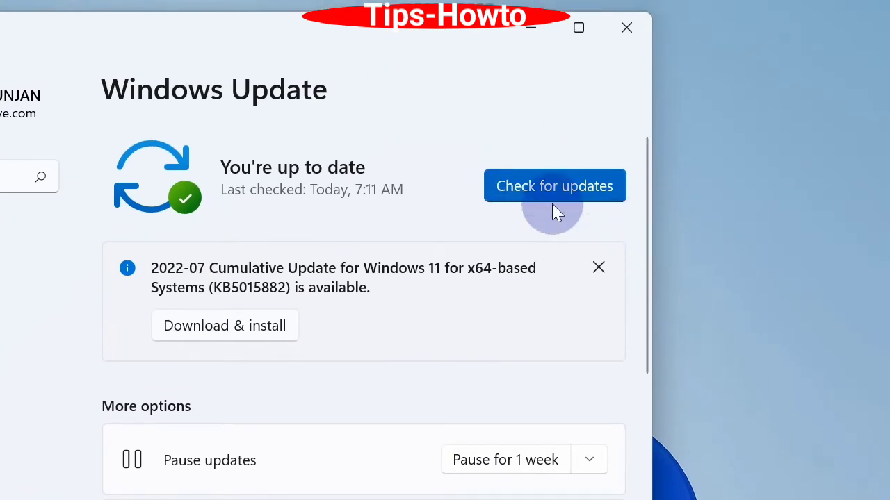
{"action": "left_click", "coordinate": [563, 192]}
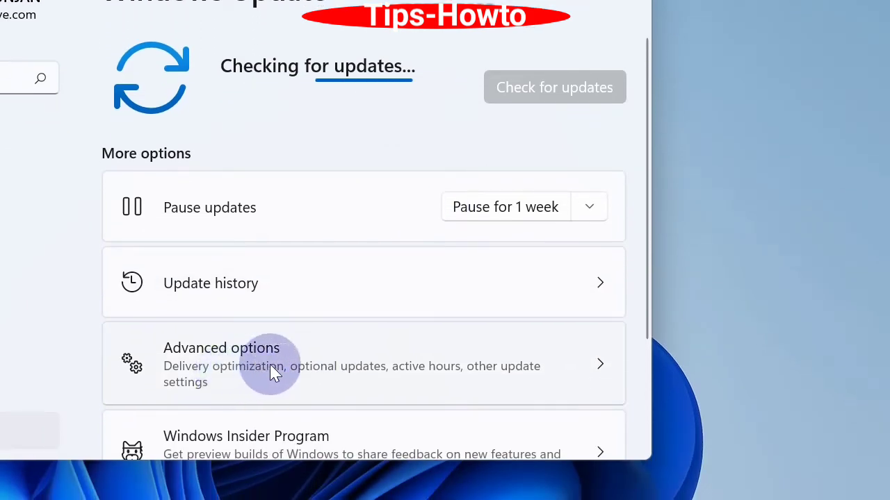
Step: In the advanced update options, select the optional 2022-07 Cumulative Update for Windows 11 (KB5015882) and download and install it
{"action": "left_click", "coordinate": [272, 370]}
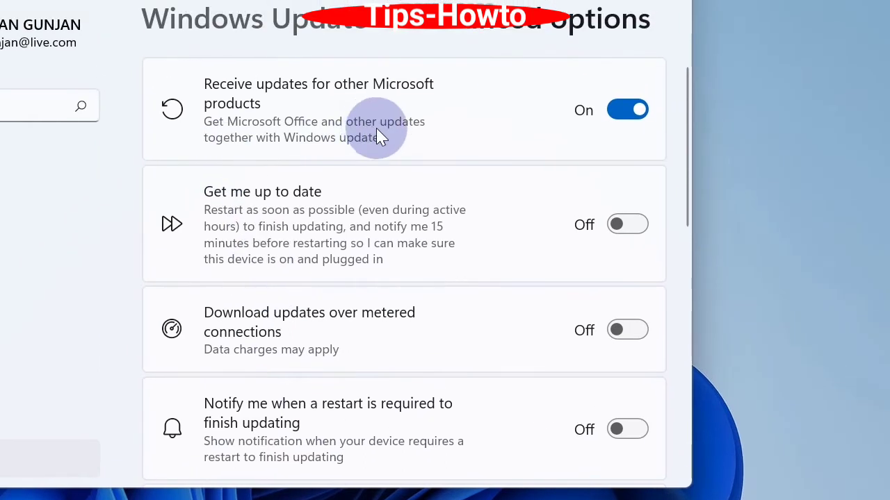
{"action": "scroll", "coordinate": [344, 347], "scroll_direction": "down", "scroll_amount": 3}
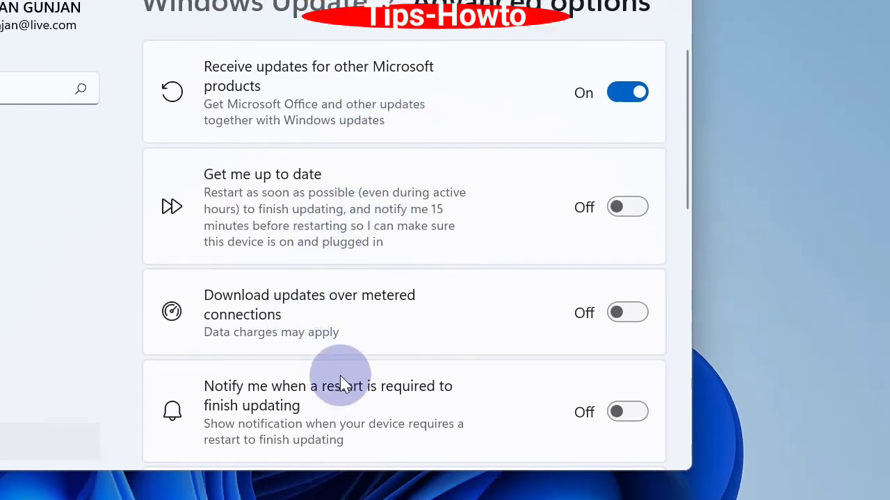
{"action": "scroll", "coordinate": [349, 375], "scroll_direction": "down", "scroll_amount": 2}
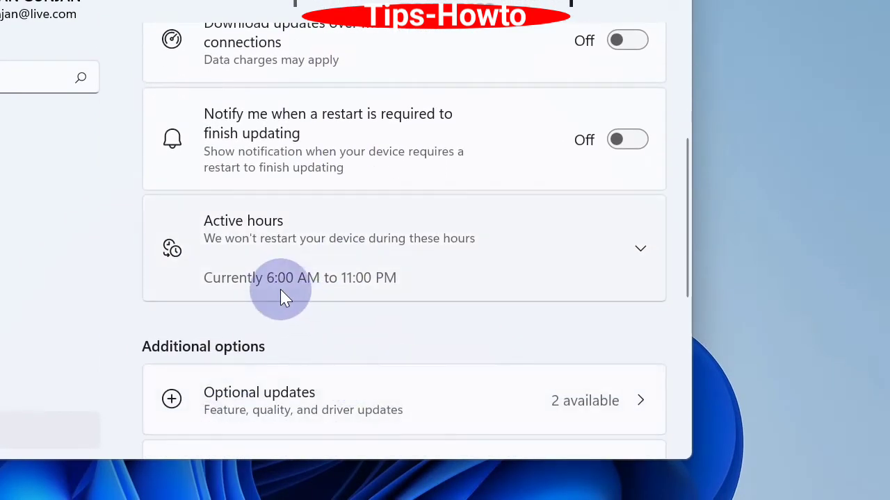
{"action": "scroll", "coordinate": [282, 294], "scroll_direction": "down", "scroll_amount": 3}
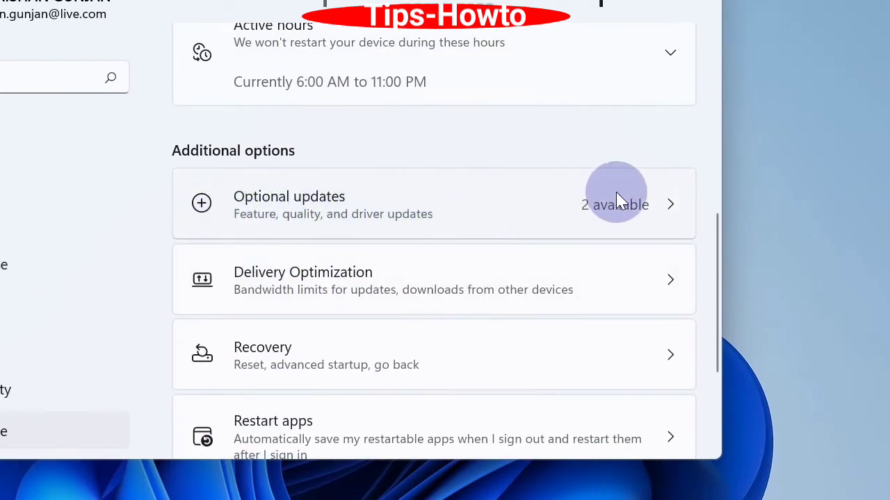
{"action": "left_click", "coordinate": [299, 205]}
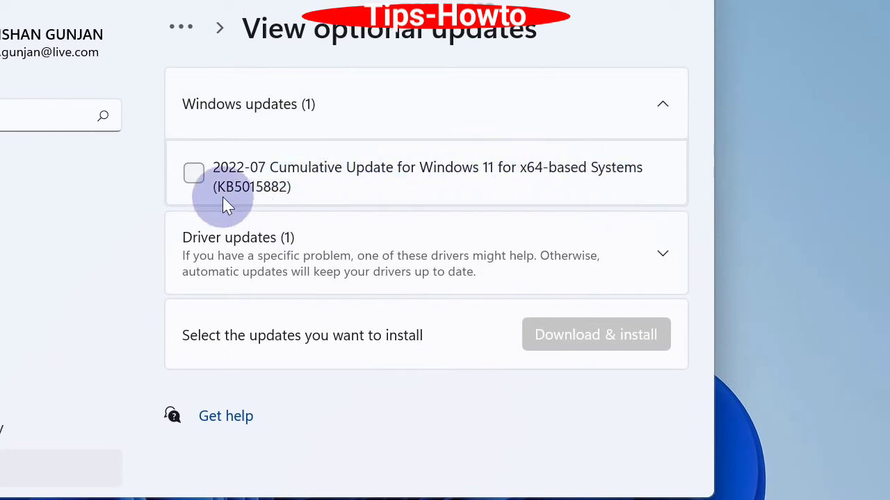
{"action": "left_click", "coordinate": [188, 173]}
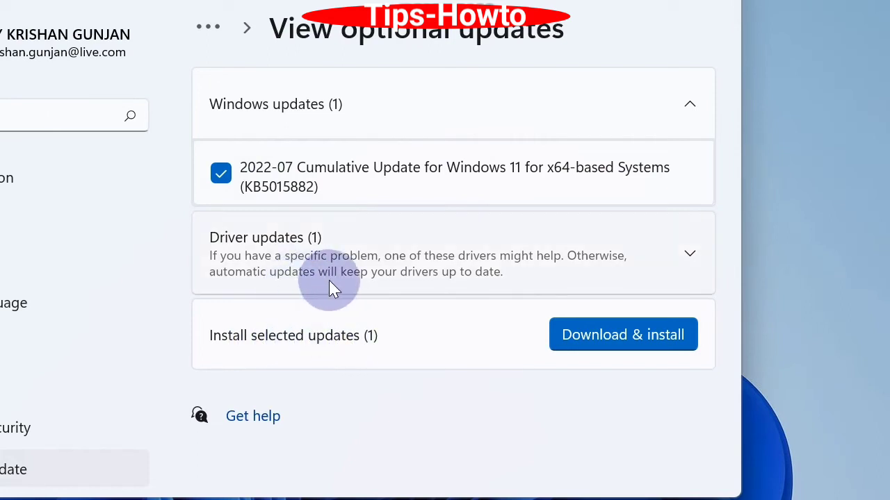
{"action": "left_click", "coordinate": [641, 341]}
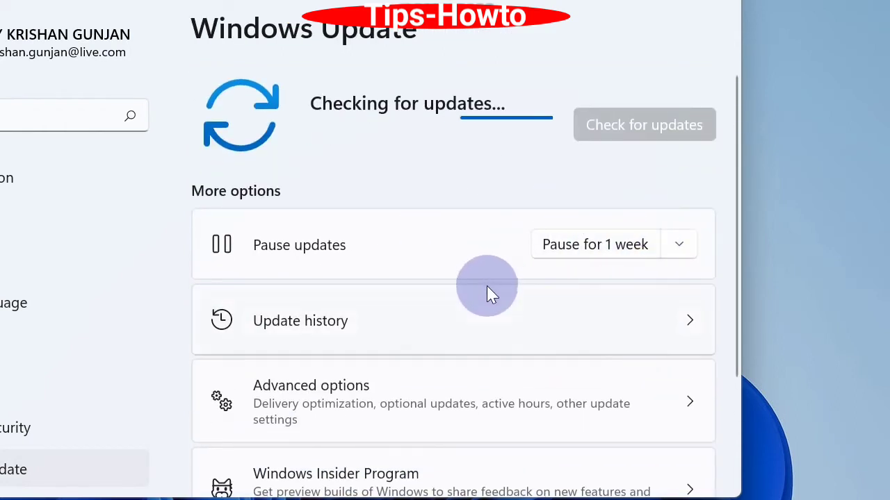
{"action": "scroll", "coordinate": [487, 286], "scroll_direction": "down", "scroll_amount": 2}
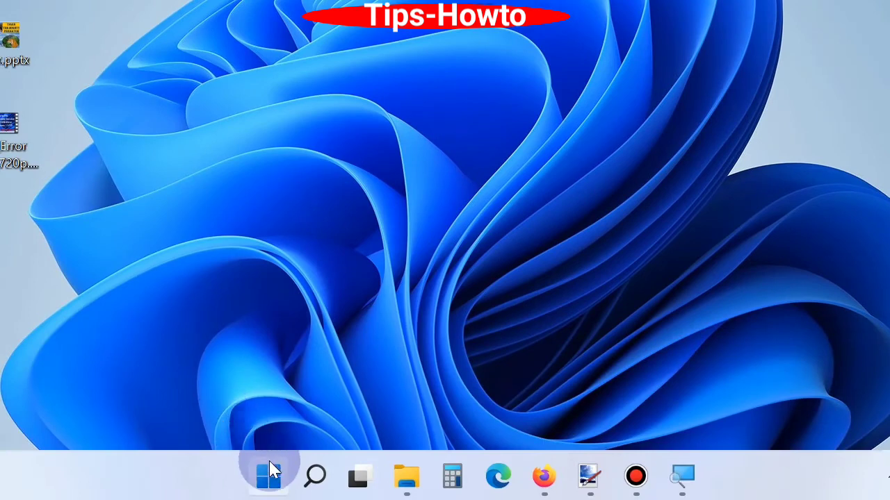
Step: Open Device Manager and move its window so the device list is fully readable
{"action": "right_click", "coordinate": [270, 476]}
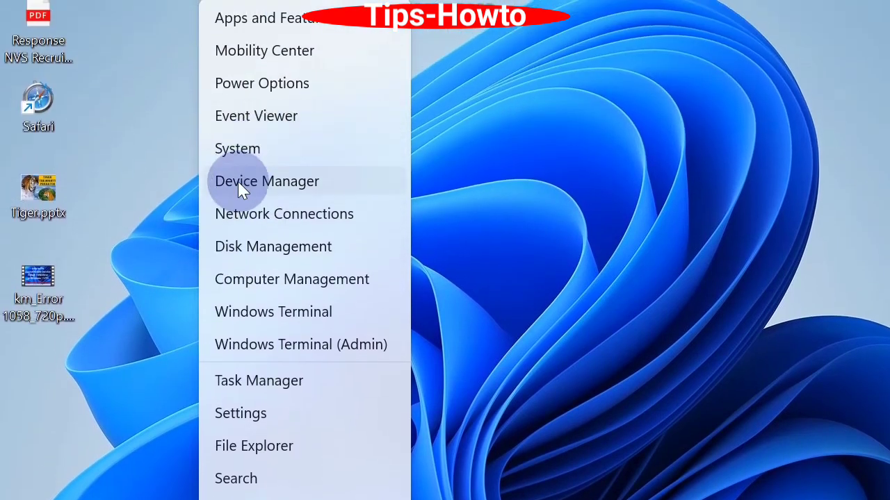
{"action": "left_click", "coordinate": [202, 30]}
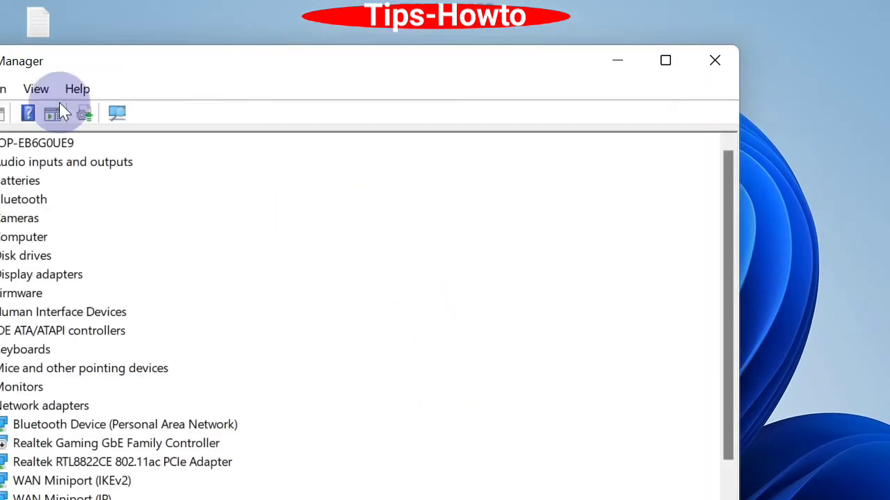
{"action": "left_click_drag", "start_coordinate": [150, 64], "coordinate": [496, 124]}
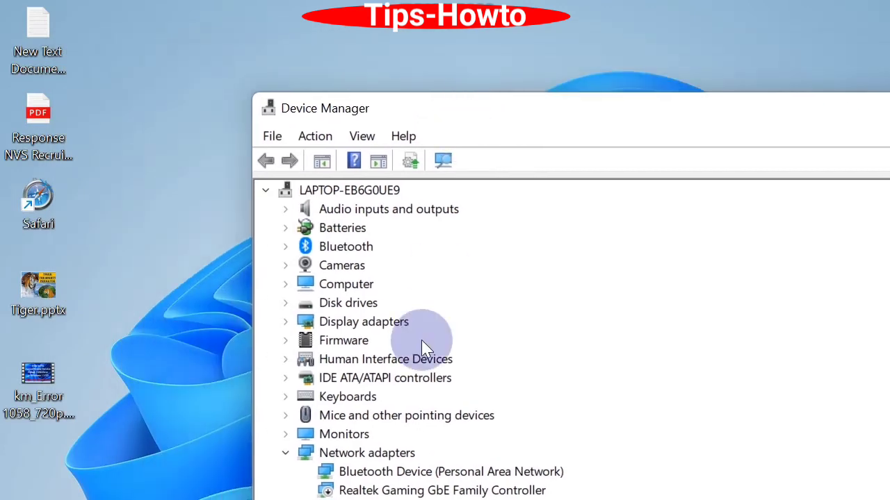
Step: Start a driver update for the Realtek Gaming GbE Family Controller network adapter, letting Windows search automatically for drivers
{"action": "left_click", "coordinate": [285, 453]}
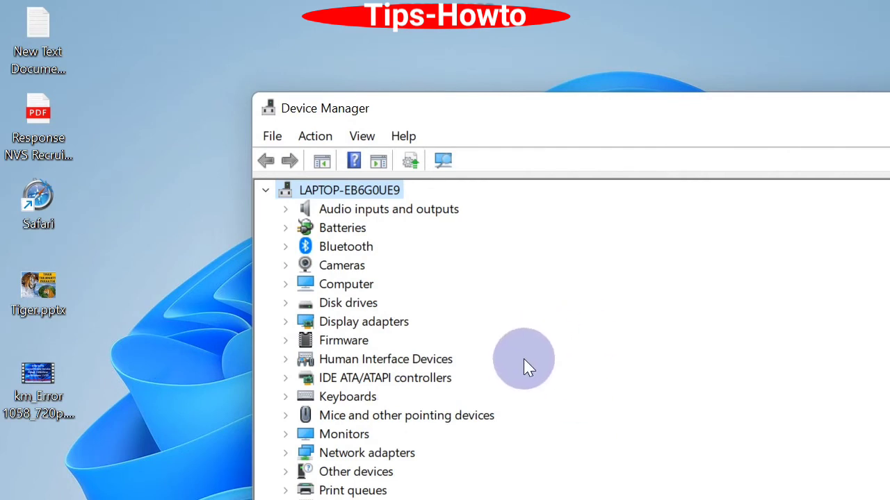
{"action": "left_click", "coordinate": [285, 453]}
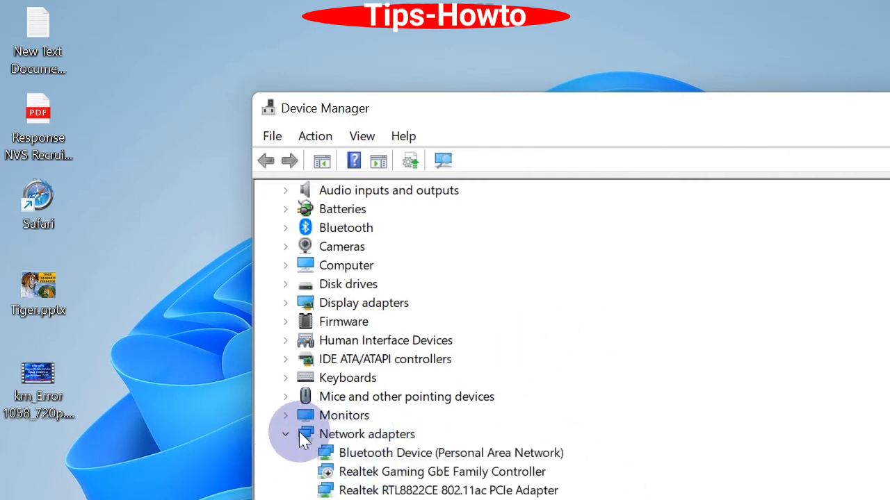
{"action": "right_click", "coordinate": [327, 473]}
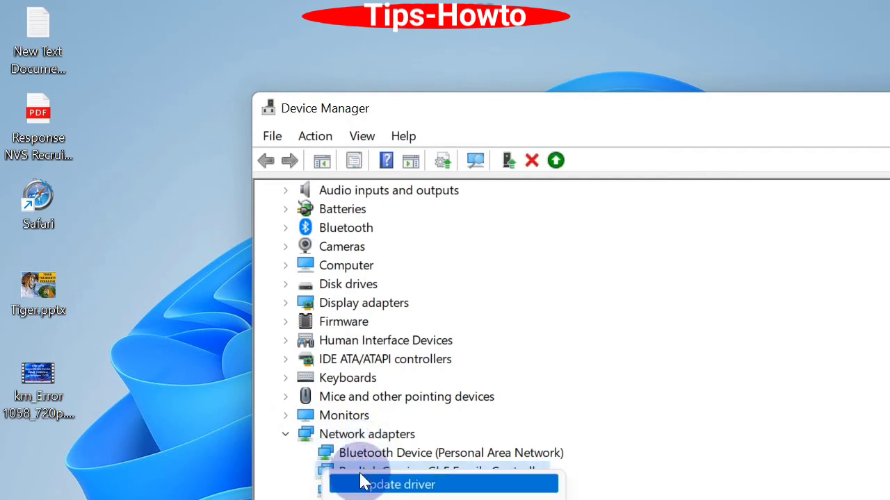
{"action": "left_click", "coordinate": [387, 486]}
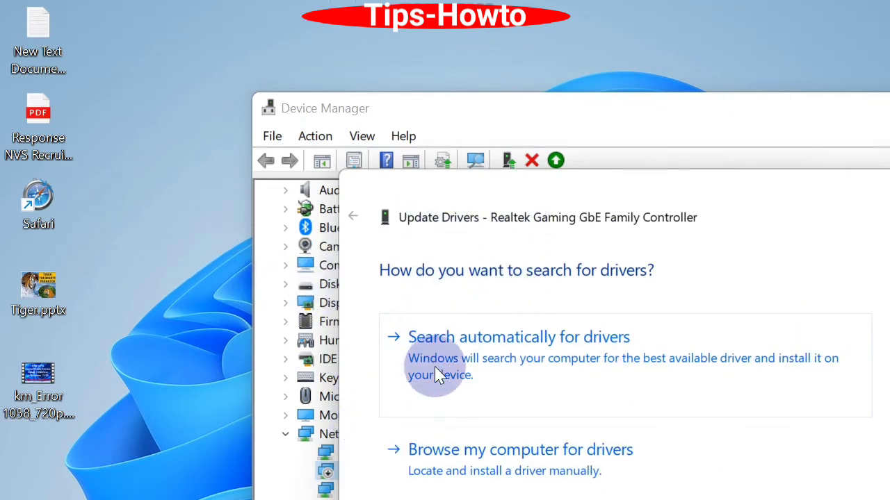
{"action": "left_click", "coordinate": [514, 362]}
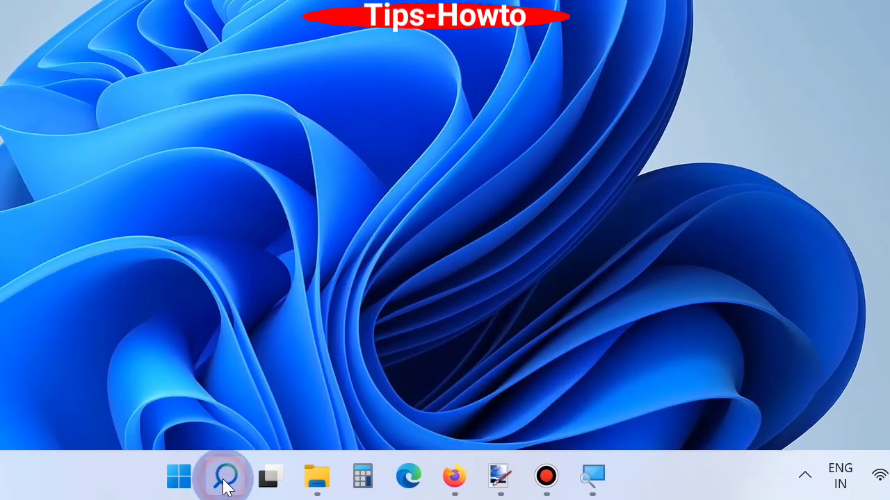
Step: Search Windows for "view advance", open the advanced system settings, and open the Startup and Recovery settings
{"action": "left_click", "coordinate": [128, 476]}
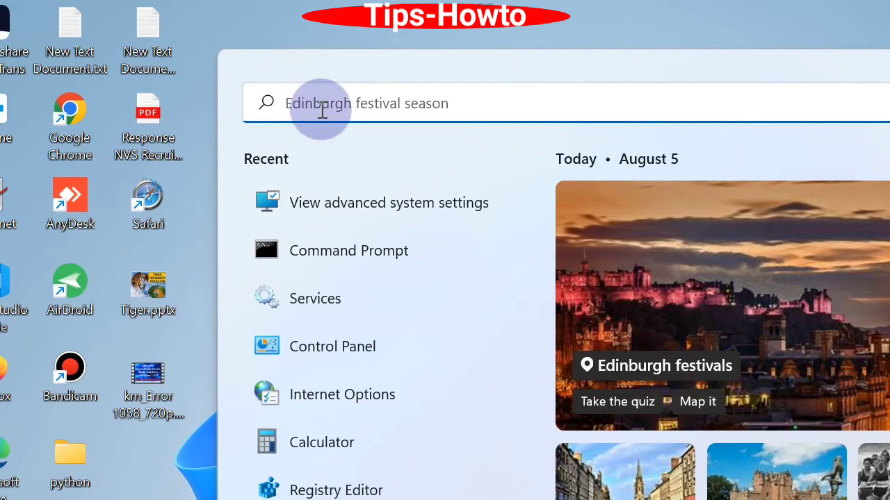
{"action": "type", "text": "view ad"}
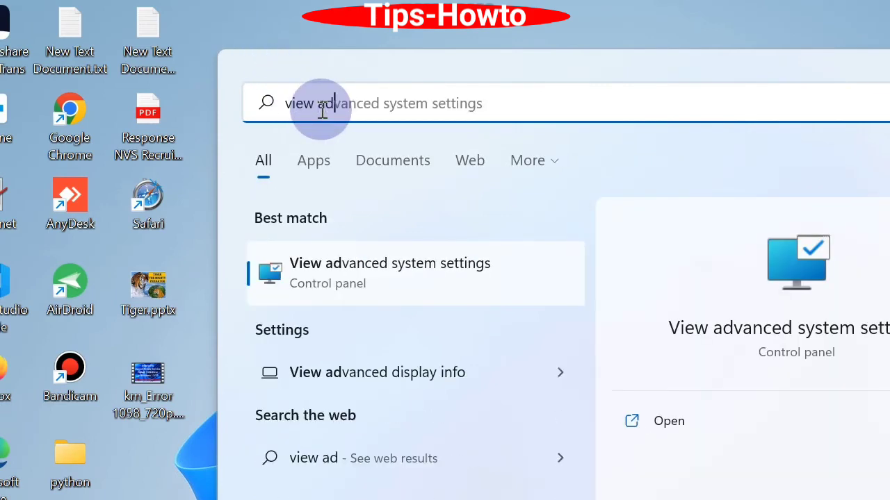
{"action": "type", "text": "vance"}
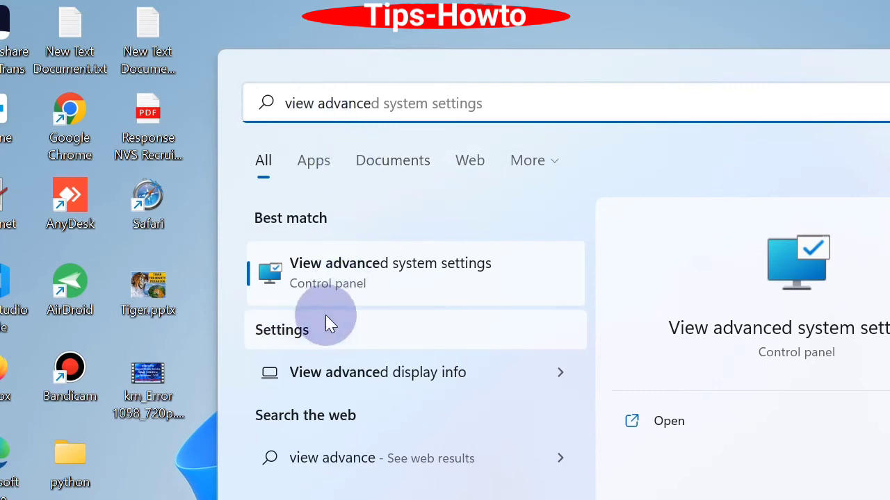
{"action": "left_click", "coordinate": [365, 269]}
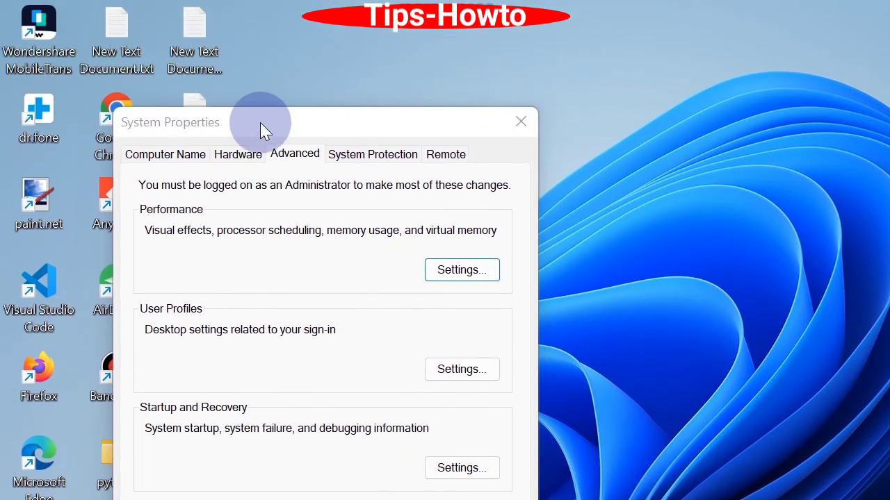
{"action": "left_click_drag", "start_coordinate": [258, 18], "coordinate": [549, 7]}
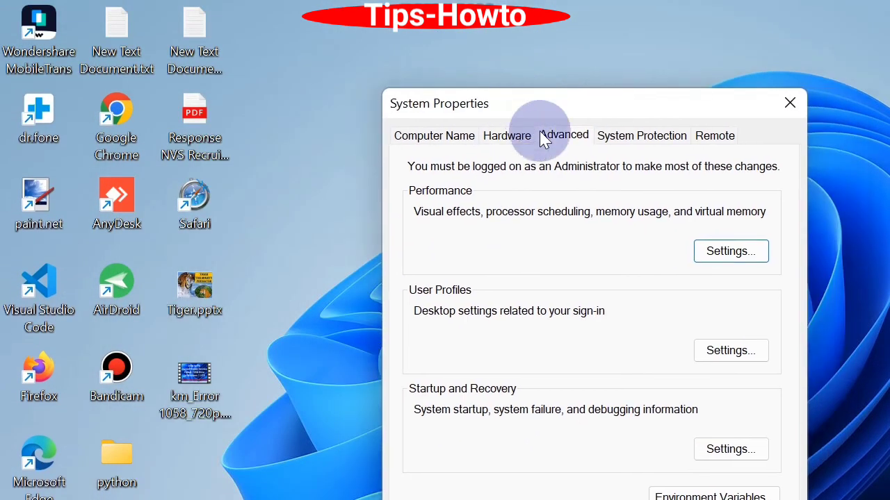
{"action": "left_click", "coordinate": [738, 449]}
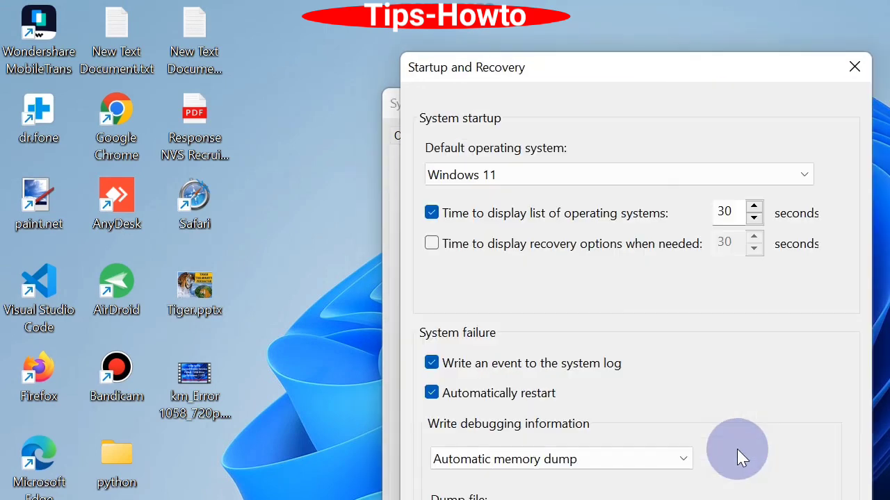
Step: Review the default operating system and debugging information choices in Startup and Recovery, and close the system dialogs without saving
{"action": "left_click", "coordinate": [504, 174]}
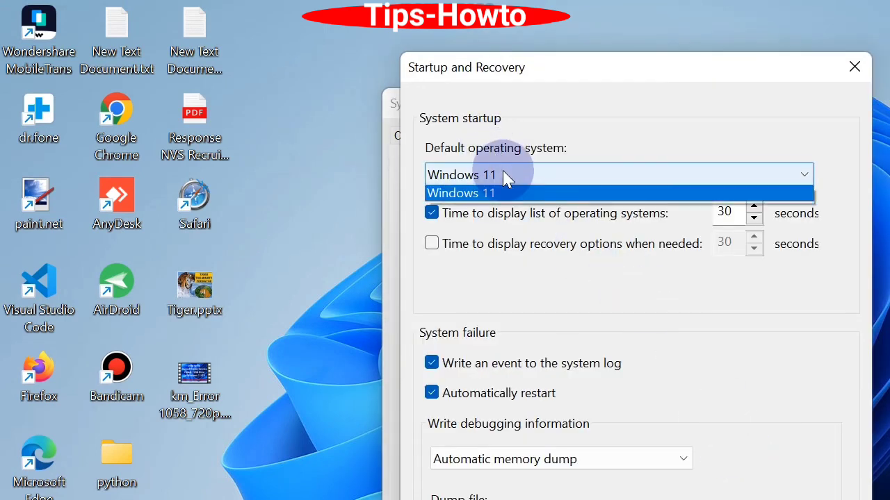
{"action": "left_click", "coordinate": [502, 176]}
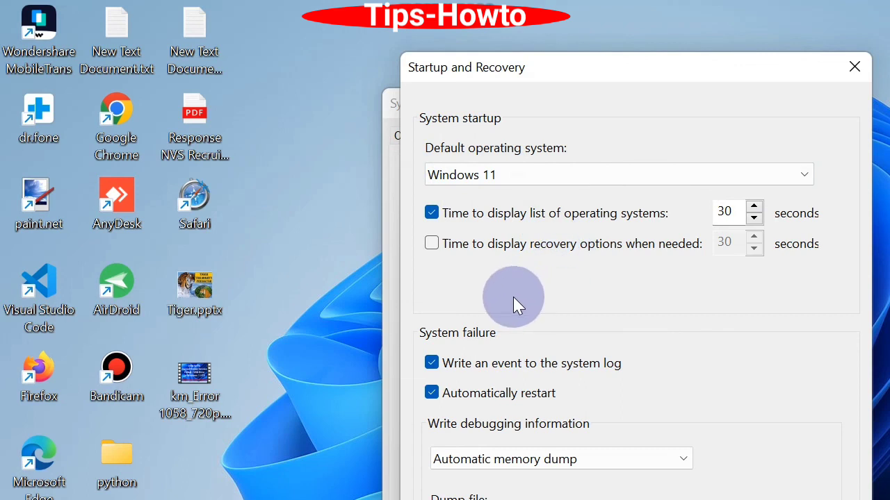
{"action": "left_click", "coordinate": [571, 460]}
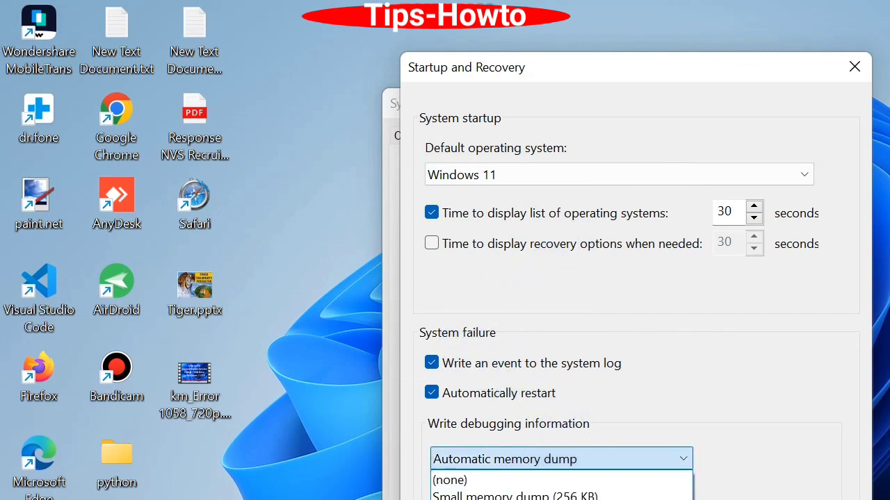
{"action": "key", "text": "Escape"}
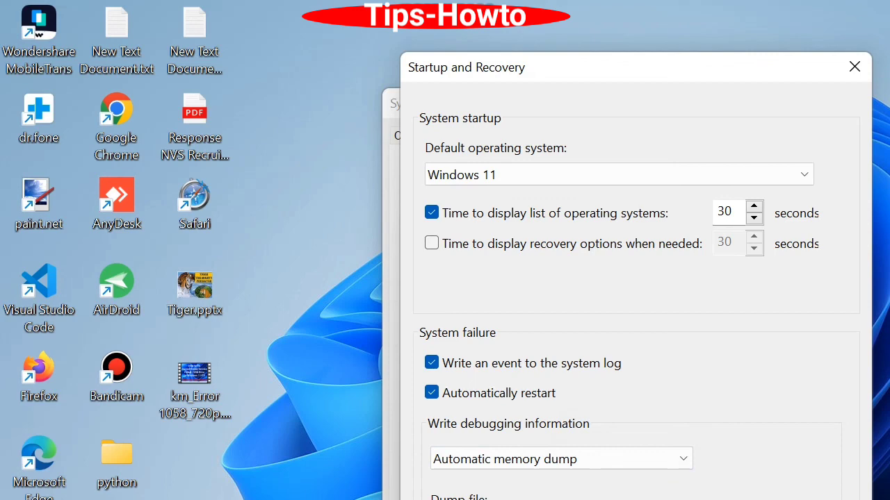
{"action": "key", "text": "Escape"}
{"action": "key", "text": "Escape"}
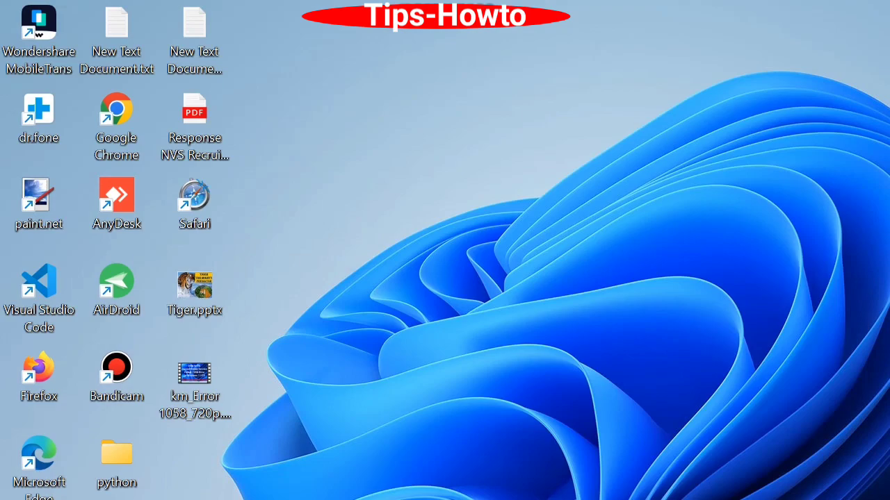